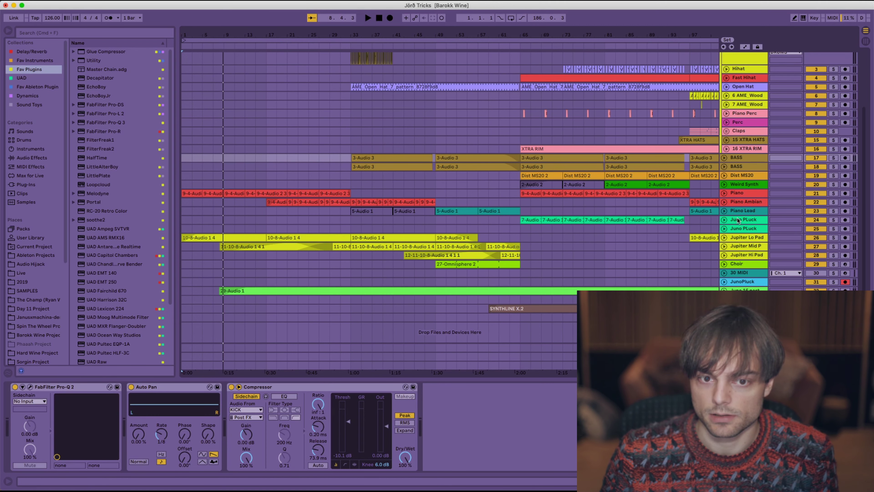
pyautogui.click(743, 192)
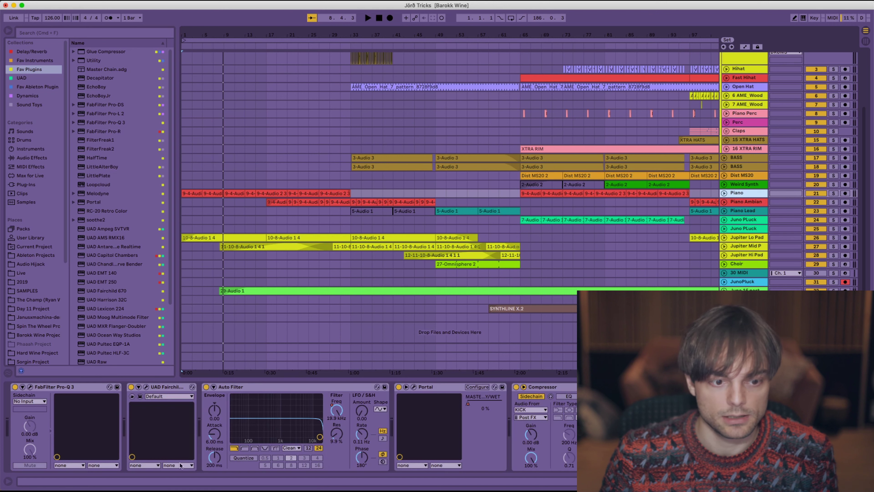
pyautogui.click(59, 388)
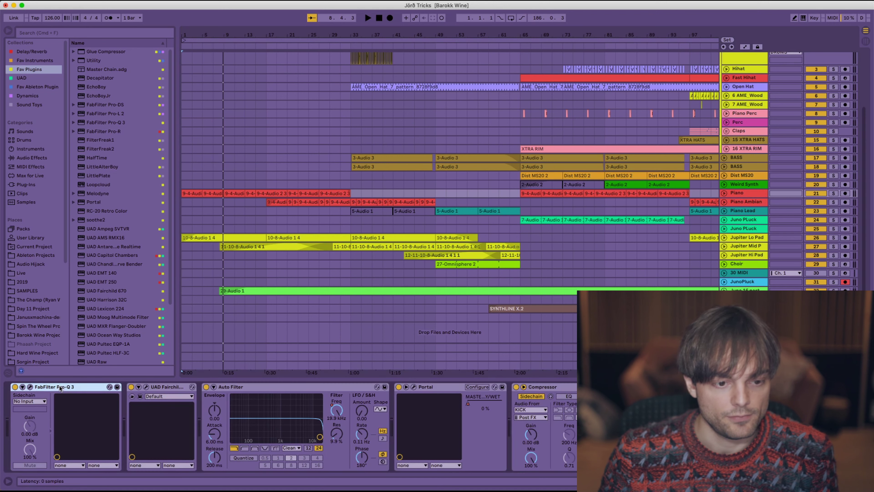
pyautogui.click(170, 387)
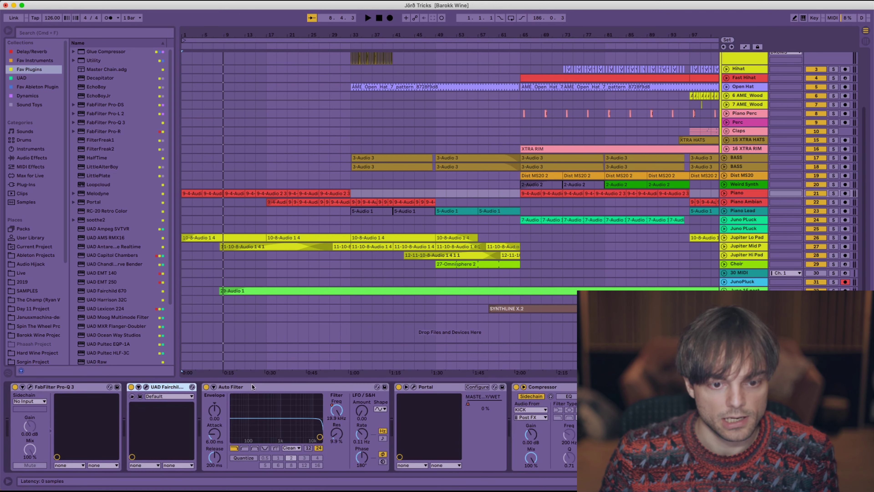
pyautogui.click(259, 386)
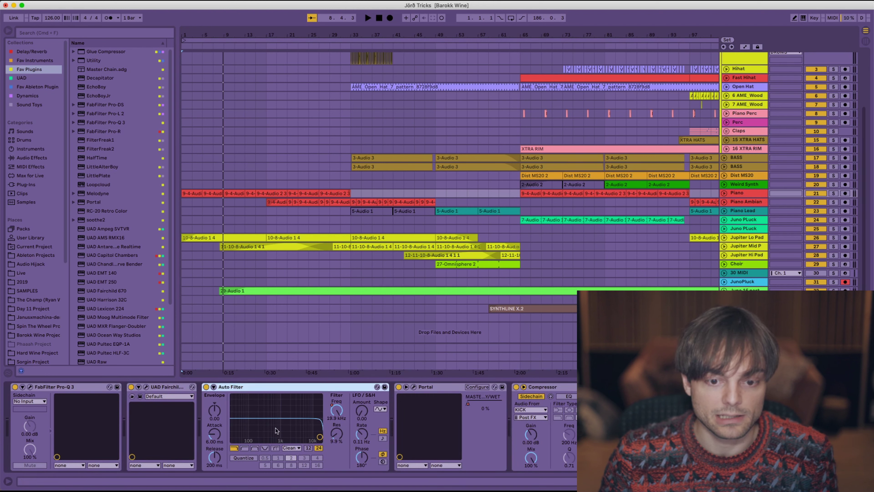
pyautogui.click(434, 386)
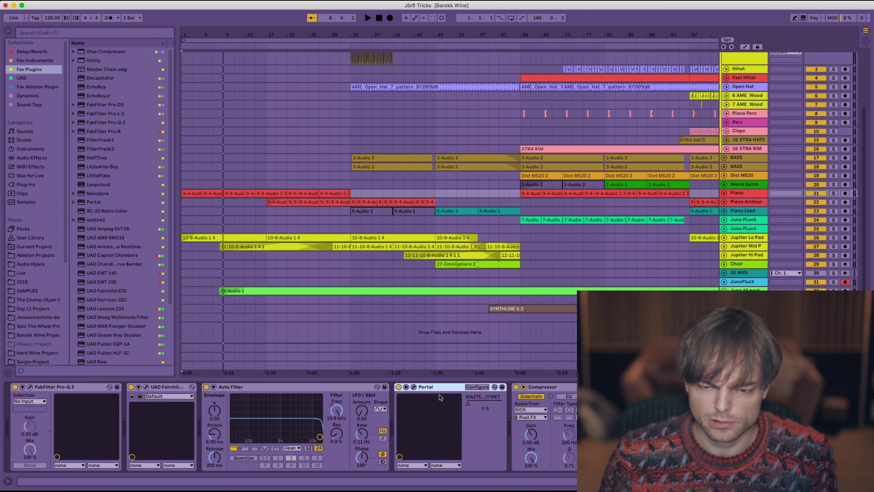
pyautogui.click(414, 387)
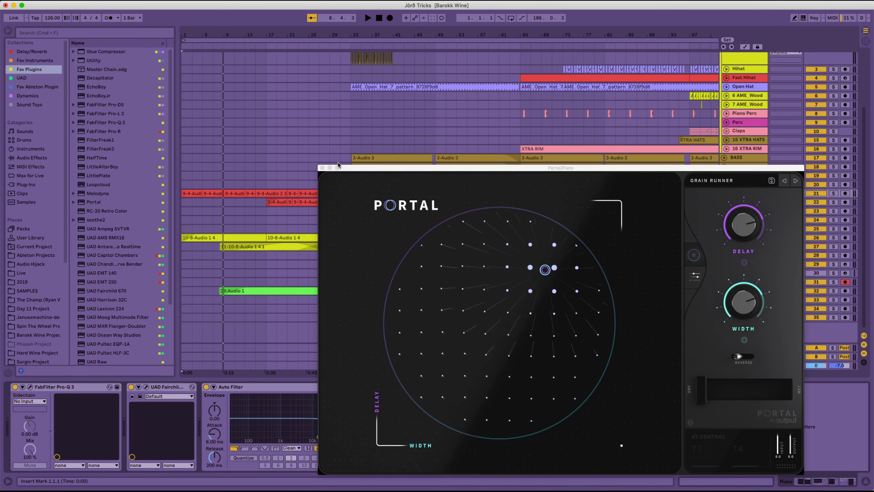
pyautogui.click(321, 167)
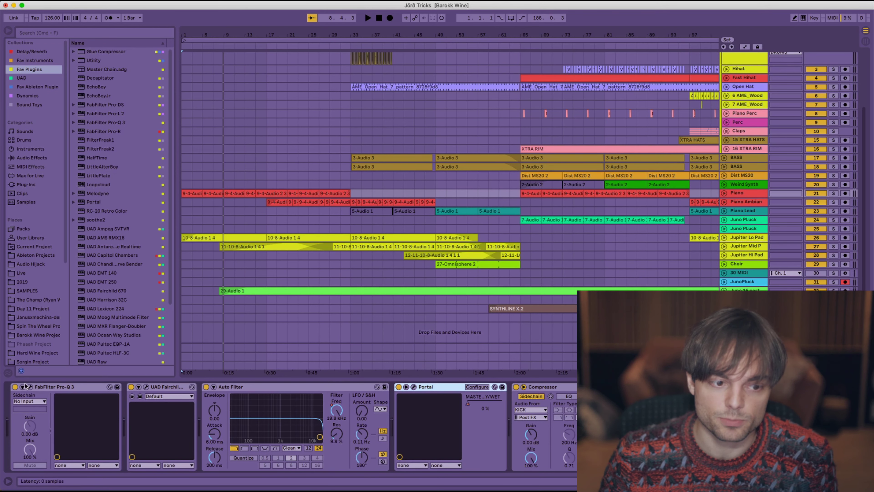
pyautogui.click(52, 386)
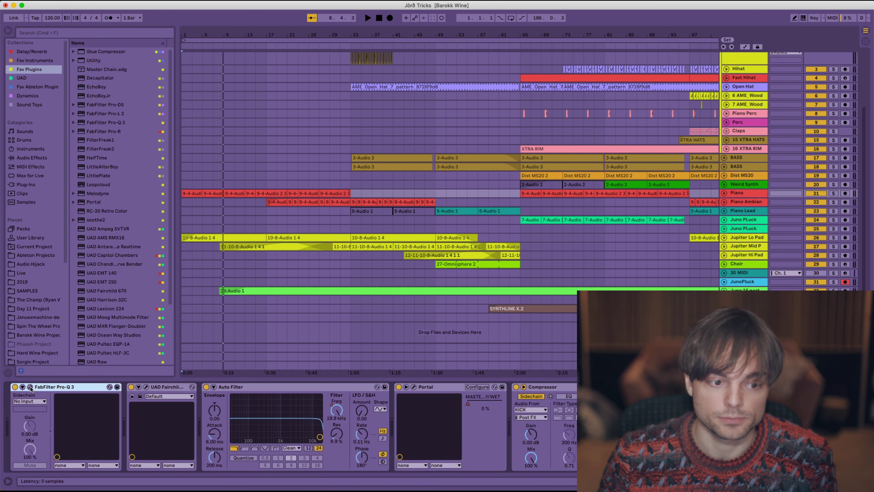
# Open the Piano's Pro-Q 3 editor and play the song to watch the spectrum beneath its notches.
pyautogui.click(30, 387)
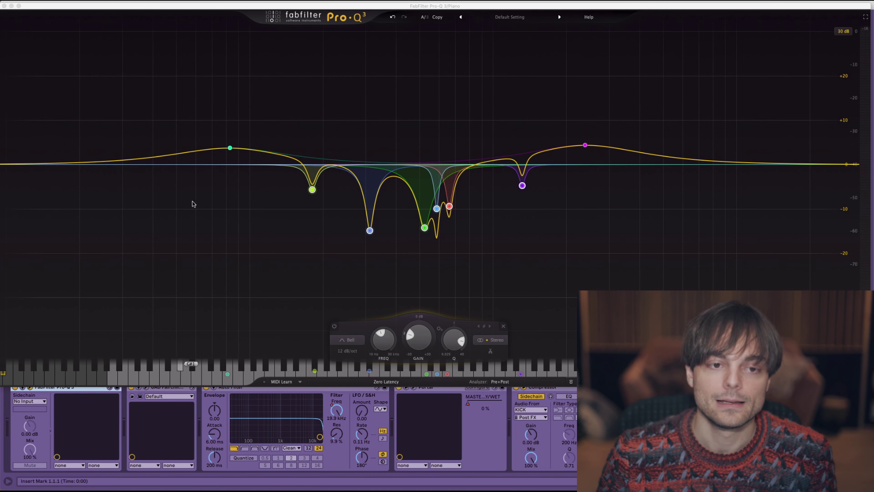
pyautogui.moveTo(317, 186)
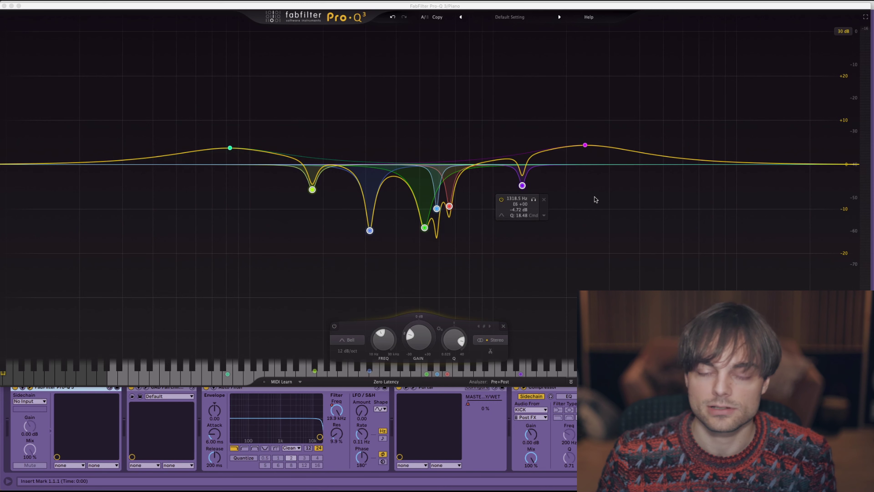
pyautogui.moveTo(360, 223)
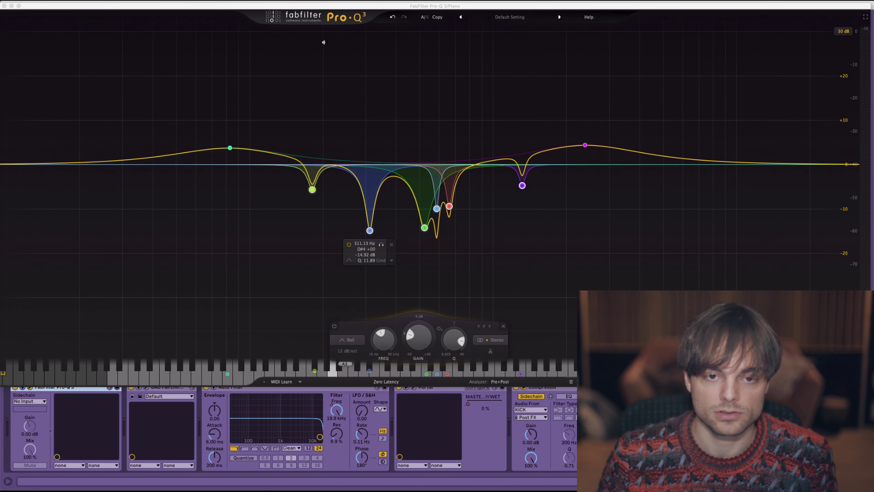
pyautogui.moveTo(648, 124)
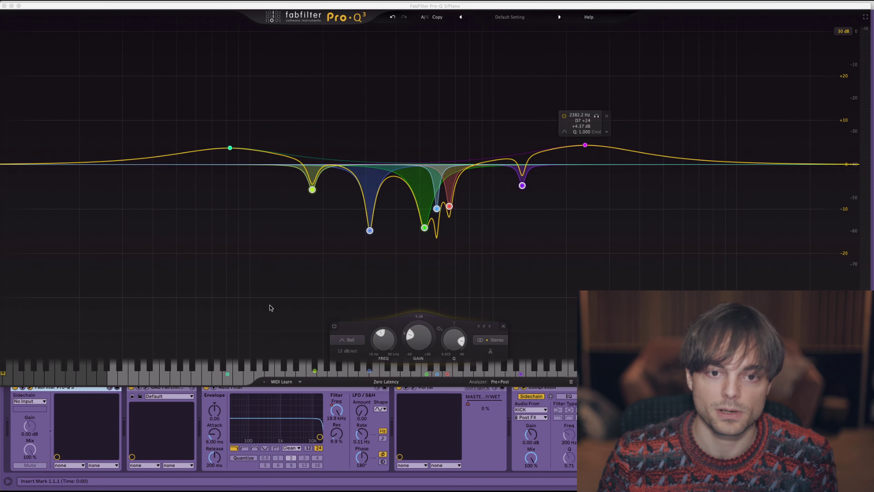
pyautogui.press('space')
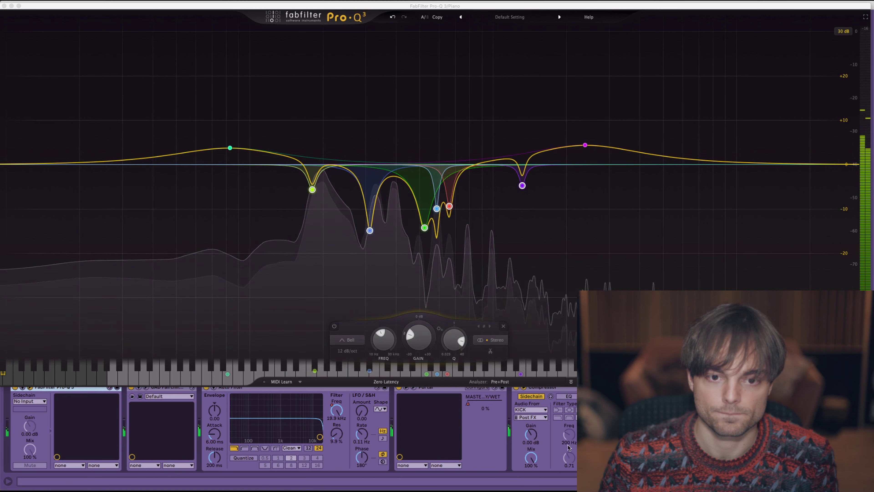
# Stop playback and solo the 523.25 Hz Pro-Q 3 cut (−14.27 dB, Q 7.505).
pyautogui.moveTo(424, 372)
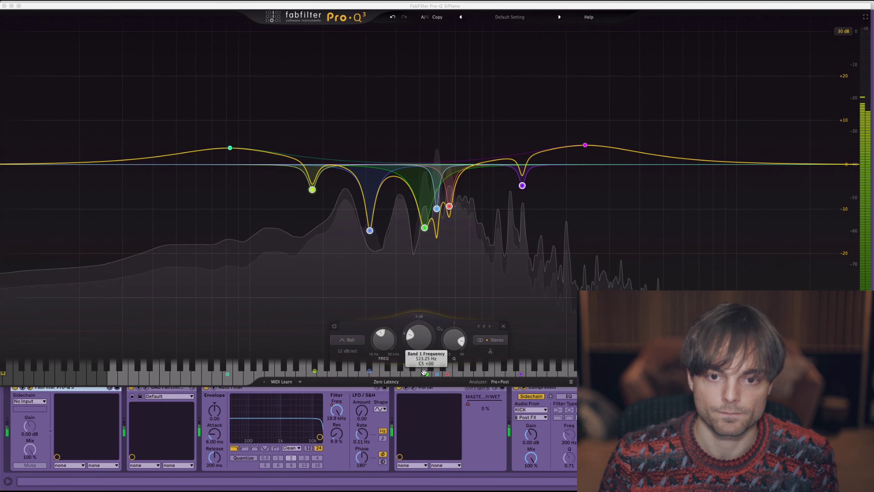
pyautogui.press('space')
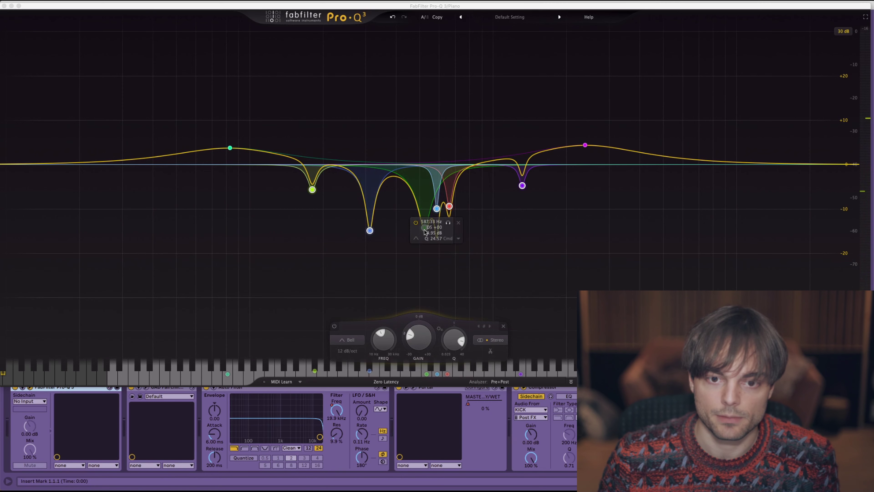
pyautogui.click(432, 198)
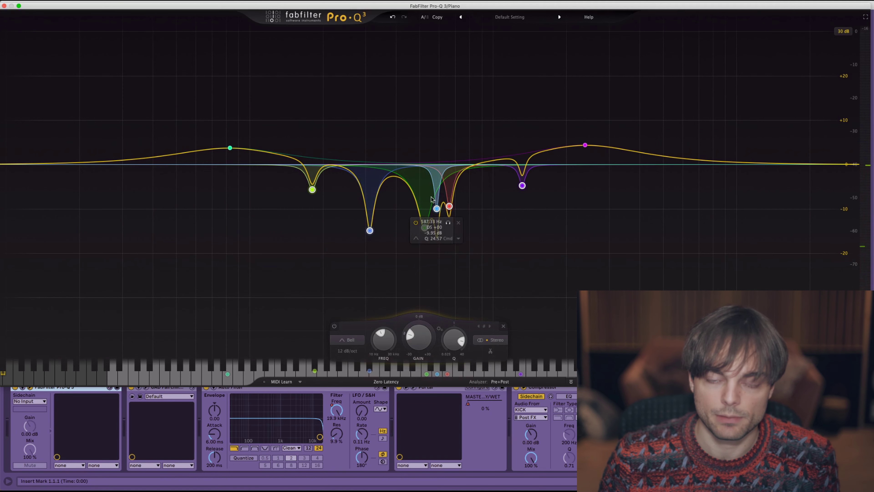
pyautogui.click(449, 206)
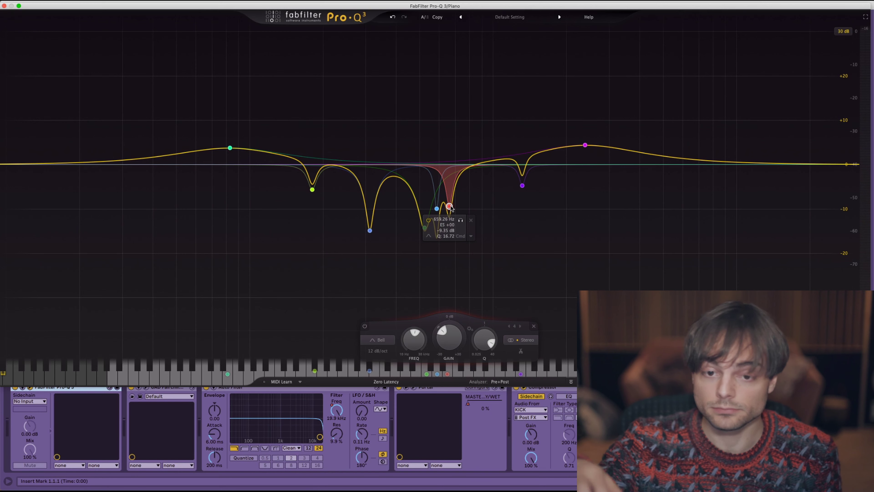
pyautogui.moveTo(424, 233)
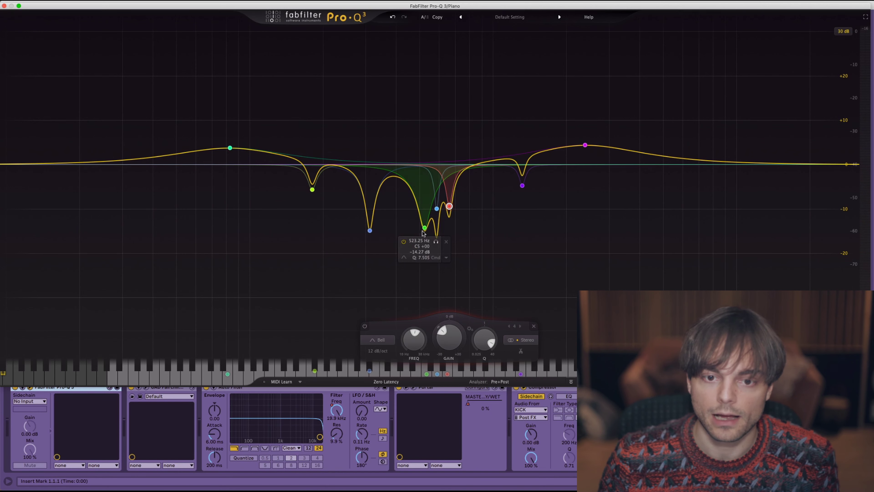
pyautogui.moveTo(450, 207)
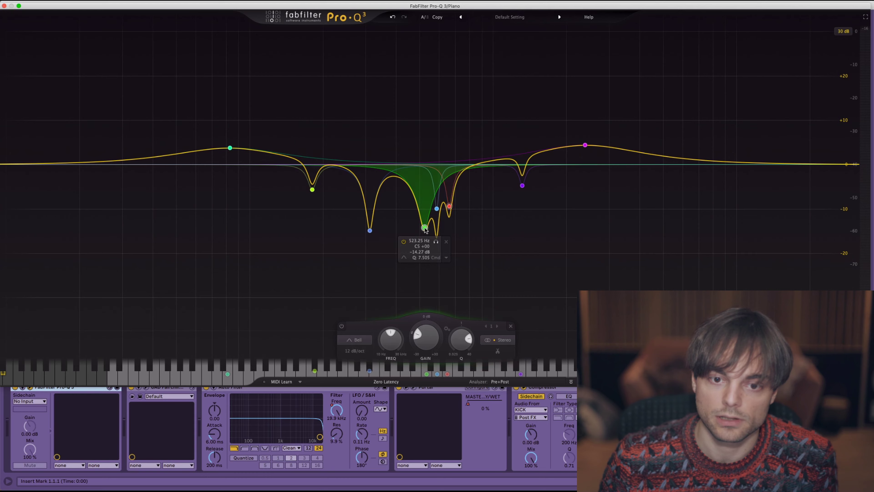
pyautogui.click(436, 241)
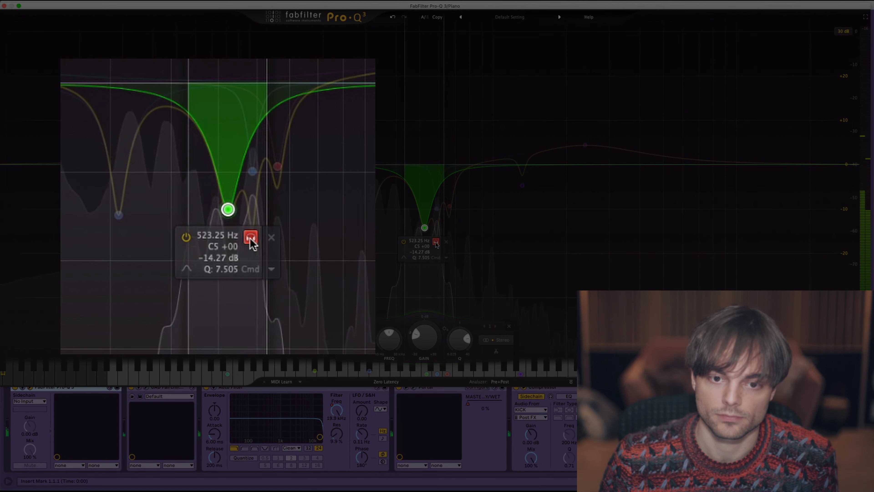
# Unsolo the 523.25 Hz band, solo the 587 Hz notch and nudge it to 586.69 Hz.
pyautogui.click(435, 242)
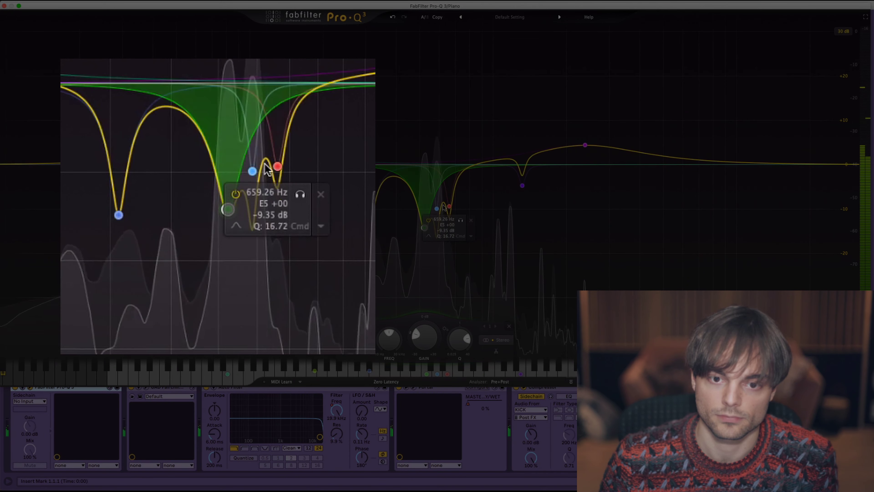
pyautogui.click(448, 223)
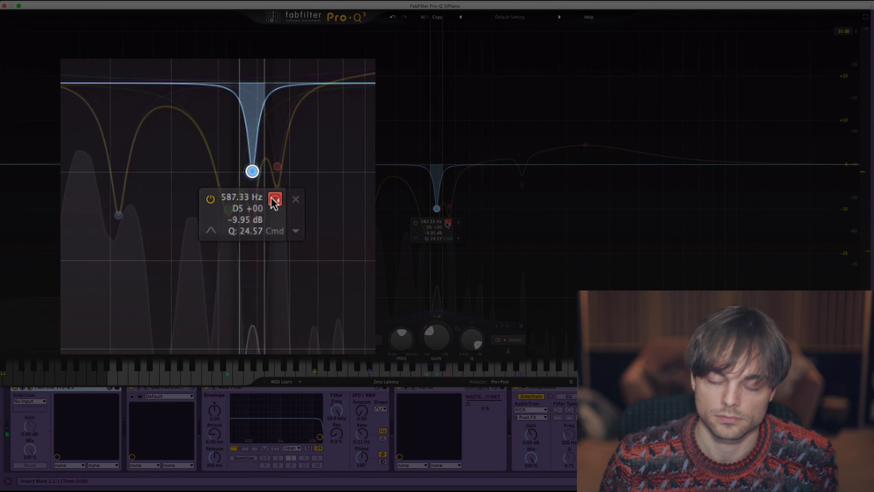
pyautogui.moveTo(274, 203); pyautogui.dragTo(276, 205)
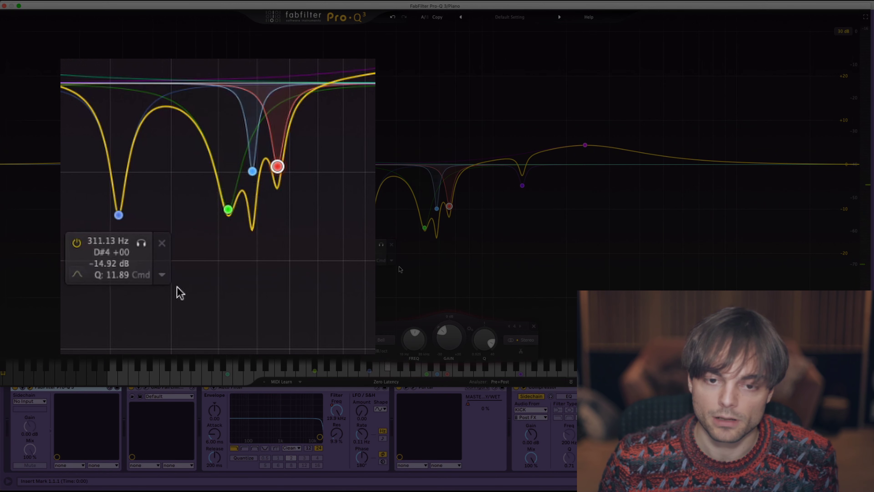
# Inspect the 523.25, 587.23 and 659.26 Hz notches and select all three together.
pyautogui.click(228, 210)
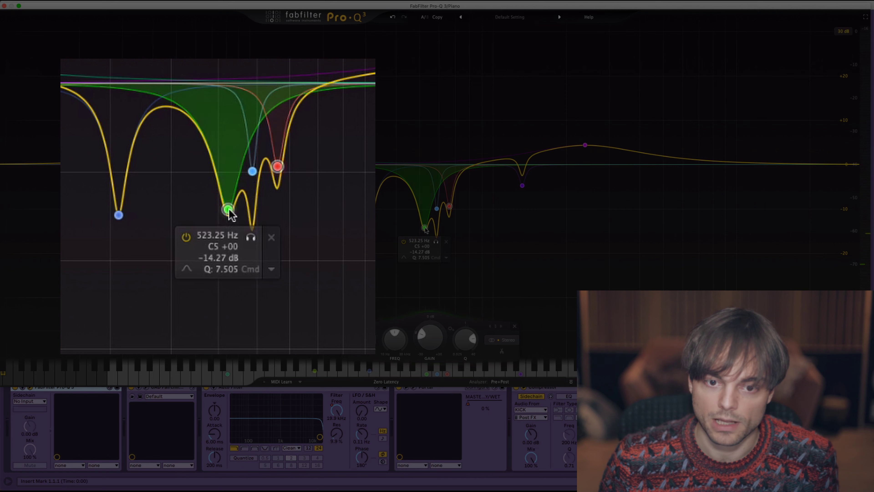
pyautogui.click(252, 171)
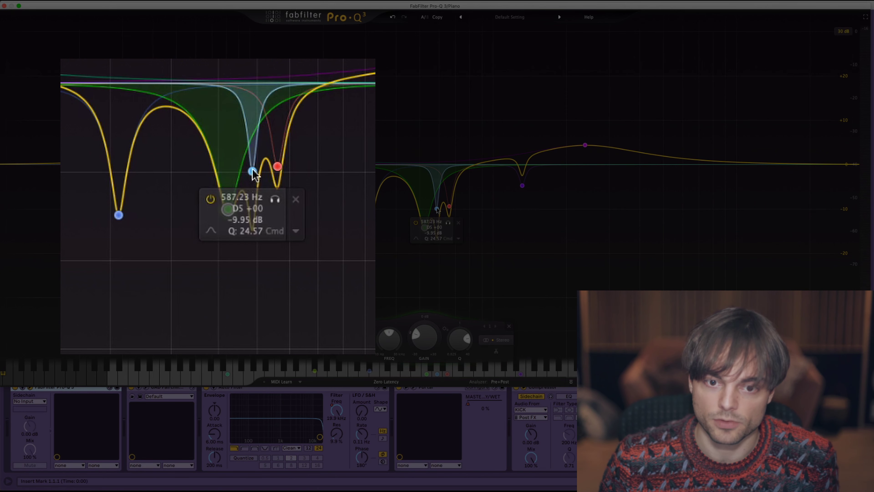
pyautogui.click(278, 167)
pyautogui.moveTo(465, 255); pyautogui.dragTo(406, 196)
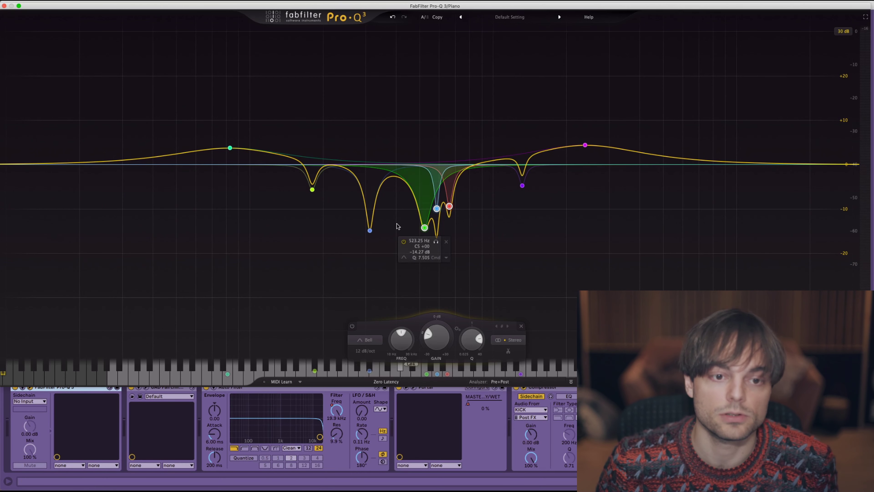
# Inspect the 82.866 Hz low and 2382.2 Hz high boosts, then bring up the Piano's Fairchild 670.
pyautogui.click(230, 148)
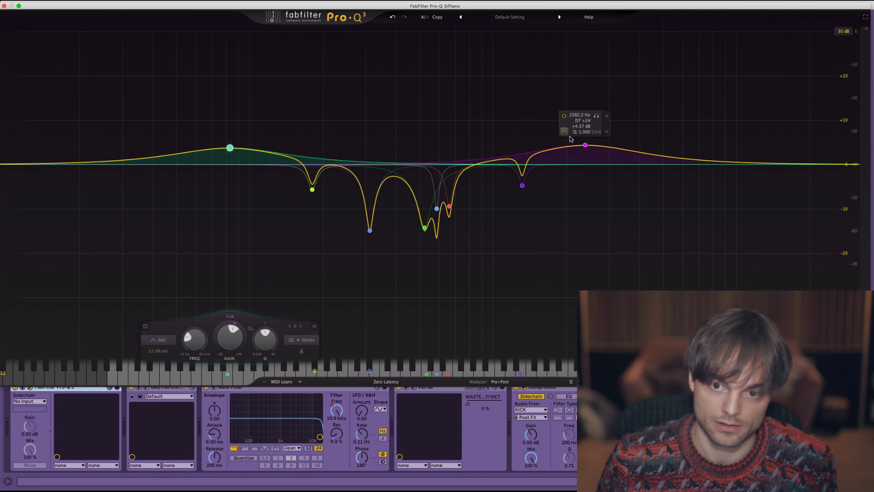
pyautogui.click(585, 145)
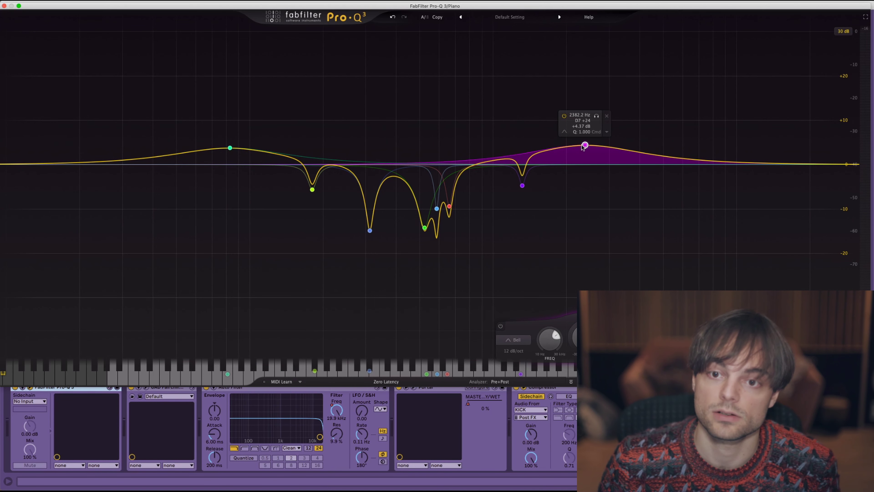
pyautogui.press('super+alt+p')
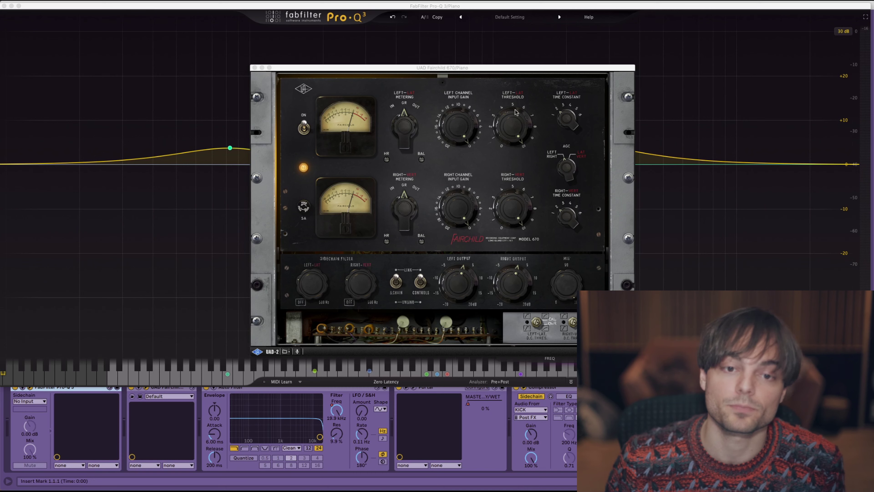
# Start playback to watch the Fairchild 670 apply gain reduction to the piano.
pyautogui.press('space')
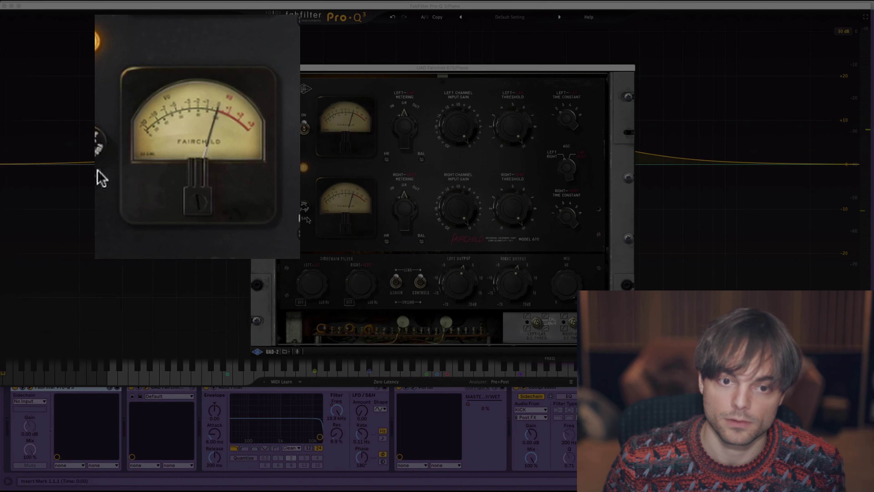
pyautogui.press('super+w')
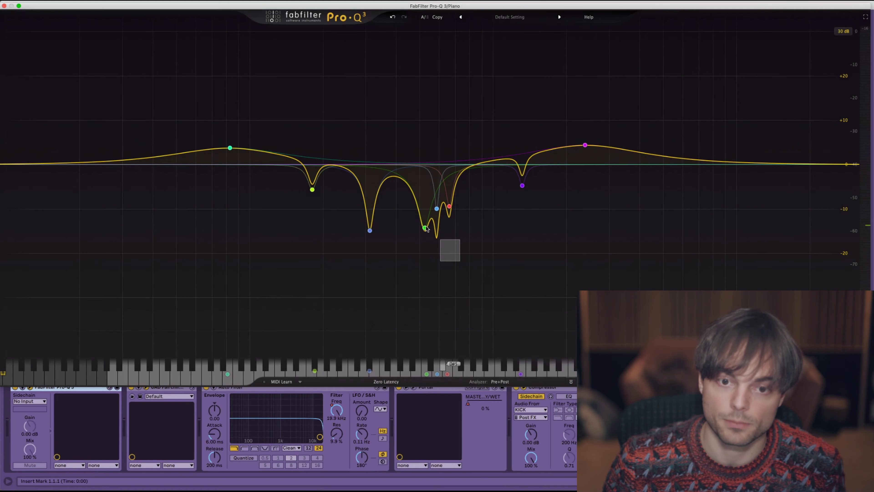
pyautogui.moveTo(425, 229); pyautogui.dragTo(409, 195)
pyautogui.click(352, 326)
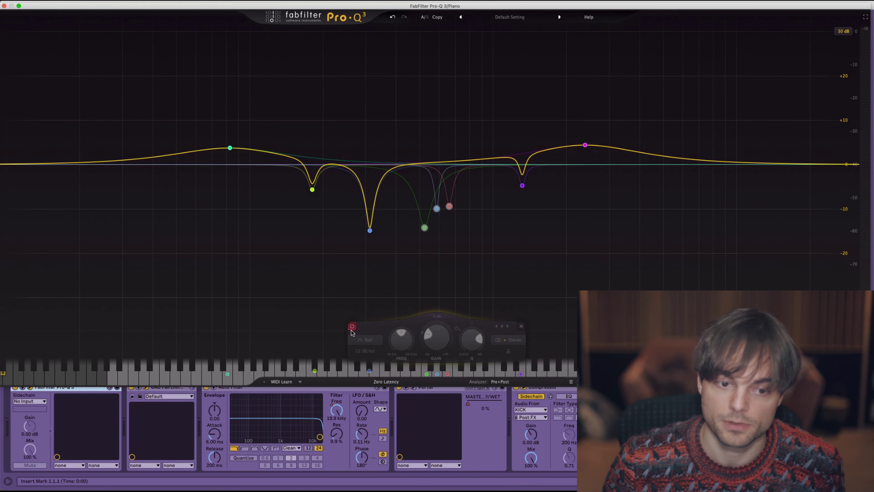
pyautogui.click(144, 388)
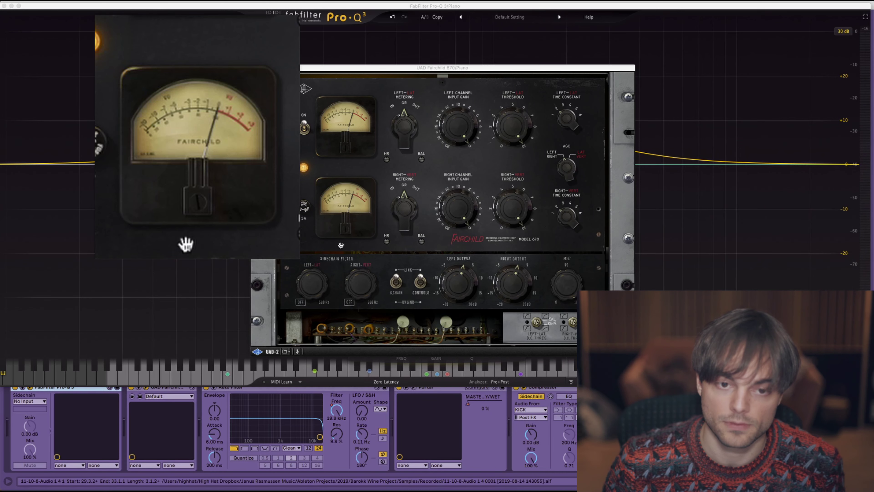
pyautogui.press('space')
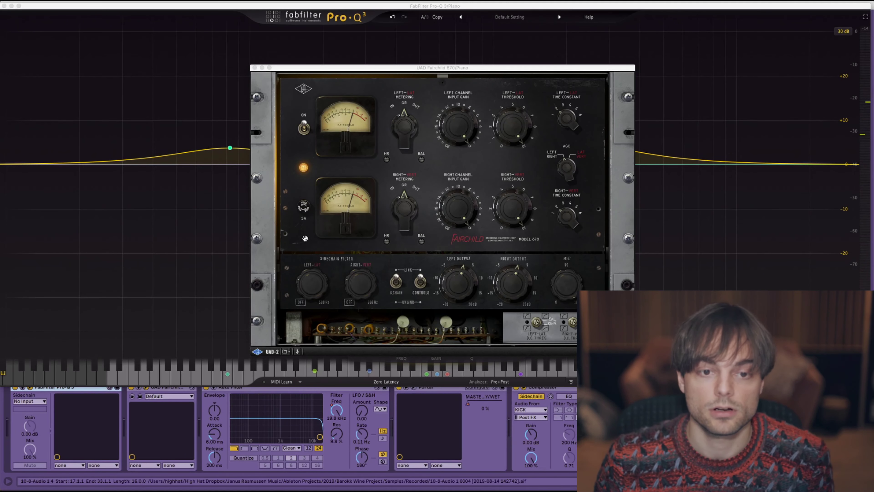
pyautogui.click(152, 257)
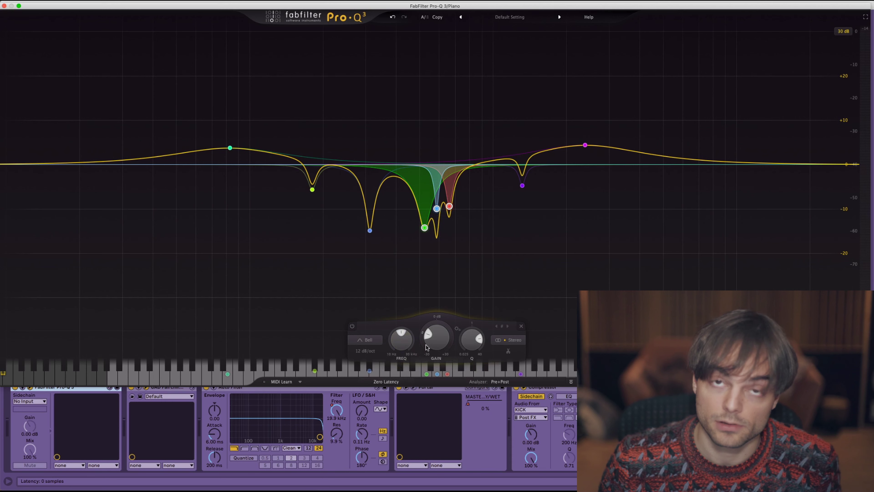
# Select all six Pro-Q 3 cut bands and rescale their gain together, leaving Band 2 at −13.99 dB.
pyautogui.moveTo(426, 375)
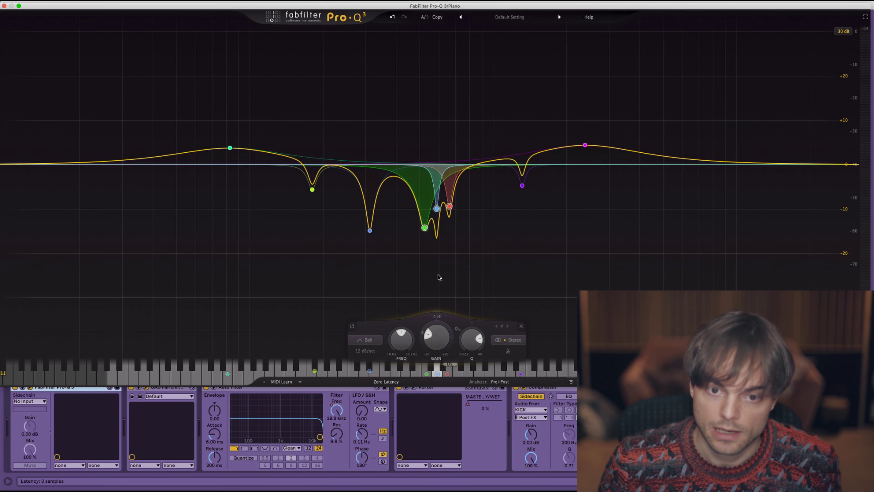
pyautogui.moveTo(425, 229)
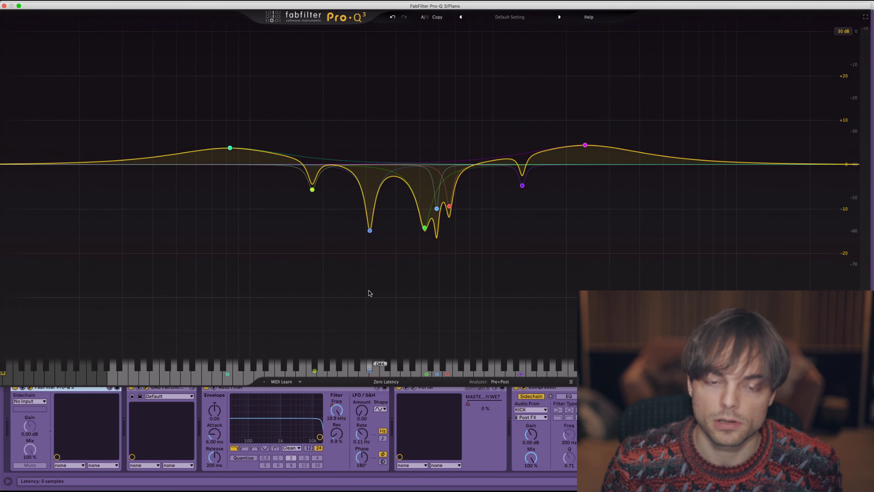
pyautogui.moveTo(513, 296); pyautogui.dragTo(367, 235)
pyautogui.moveTo(639, 293); pyautogui.dragTo(287, 179)
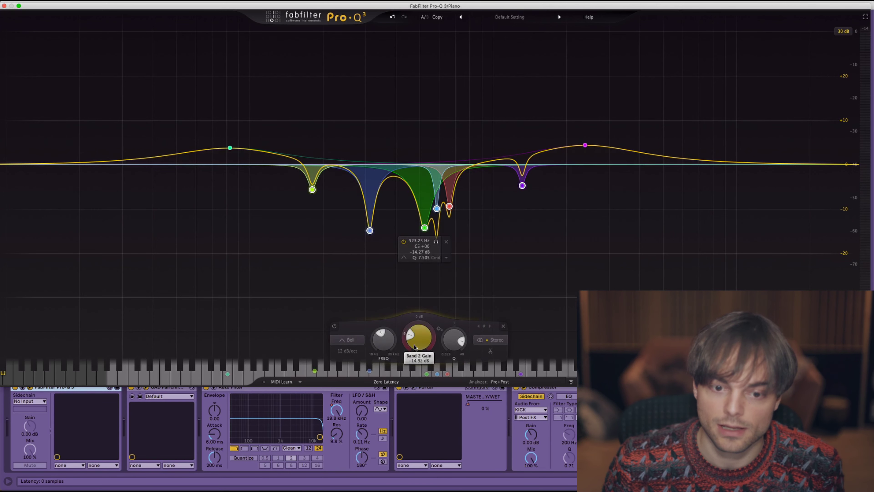
pyautogui.moveTo(415, 346); pyautogui.dragTo(417, 345)
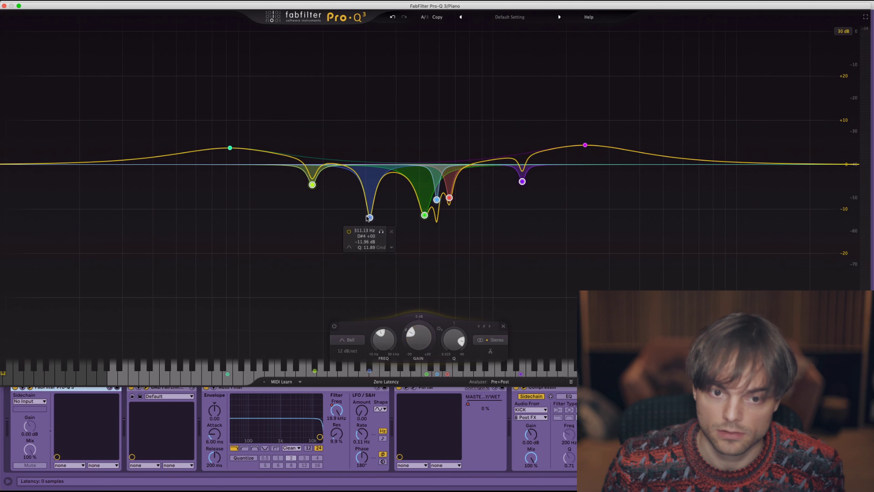
pyautogui.scroll(-4, 426, 340)
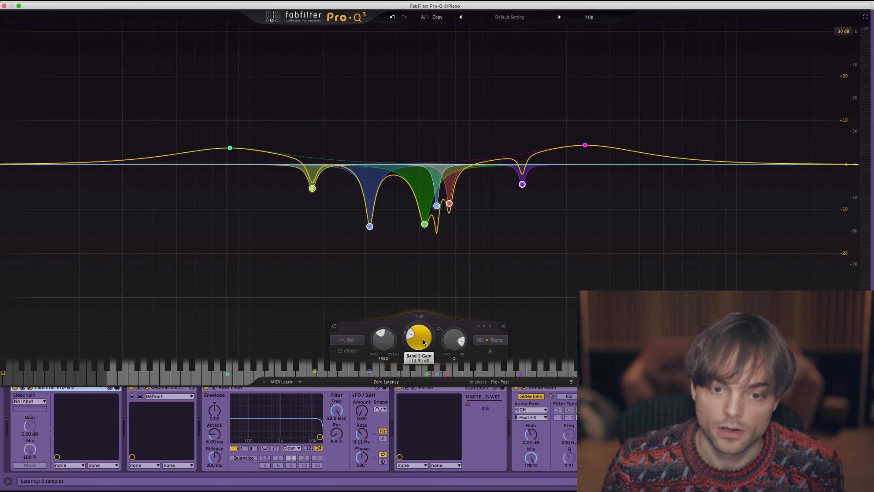
# Select only the 311.13 Hz cut band and scroll its gain to about −14.03 dB.
pyautogui.click(312, 244)
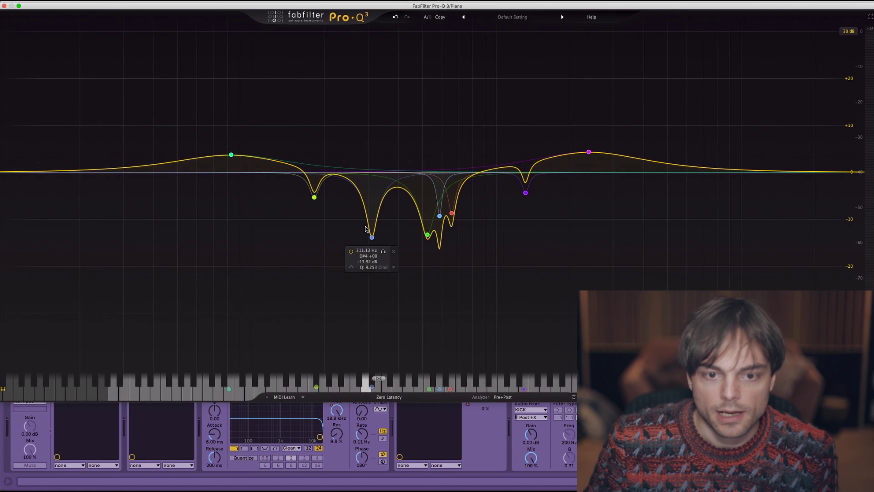
pyautogui.click(372, 237)
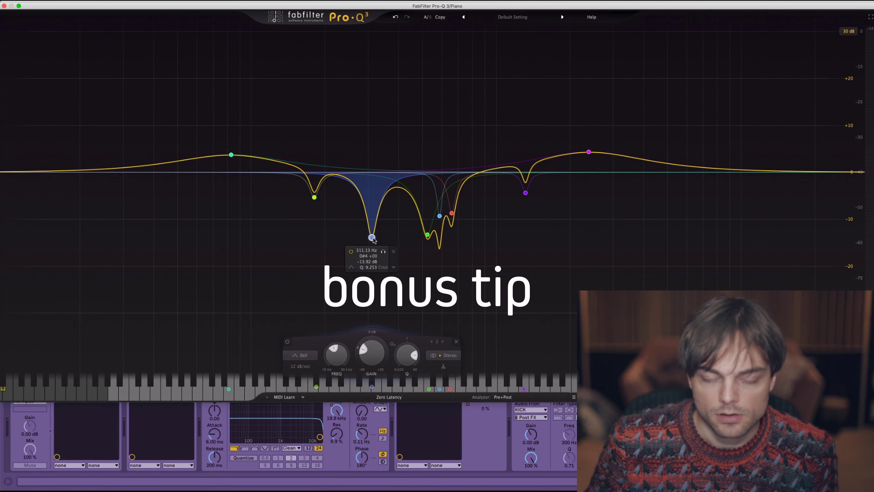
pyautogui.moveTo(369, 358)
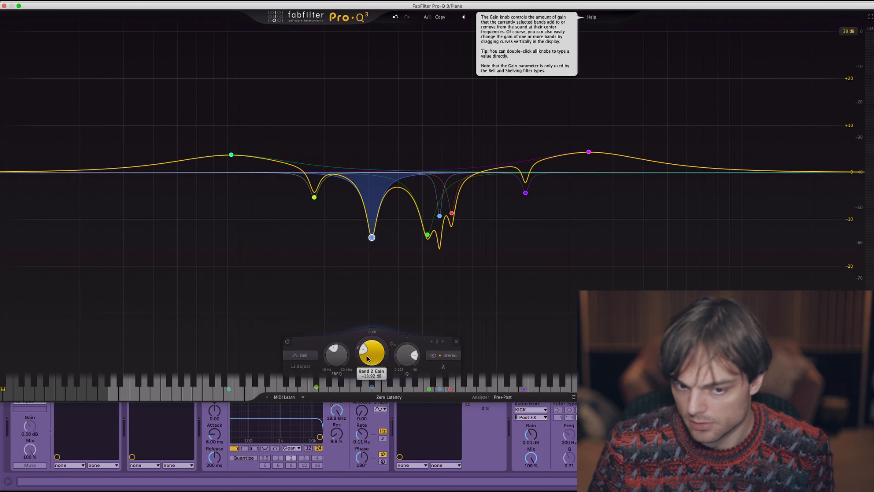
pyautogui.scroll(10, 368, 358)
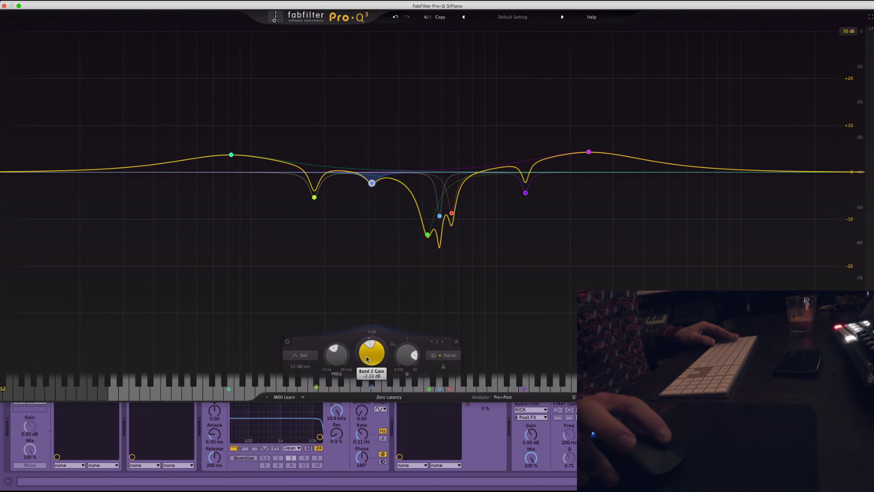
pyautogui.scroll(-9, 368, 358)
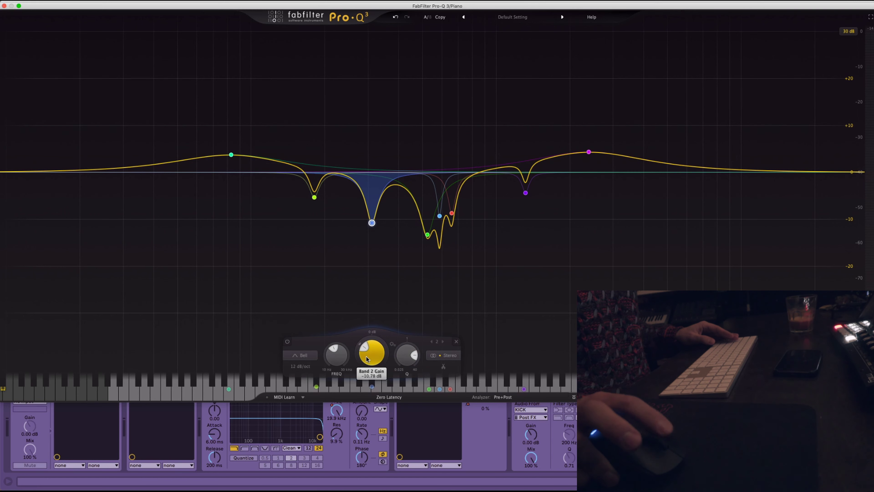
pyautogui.scroll(-3, 368, 358)
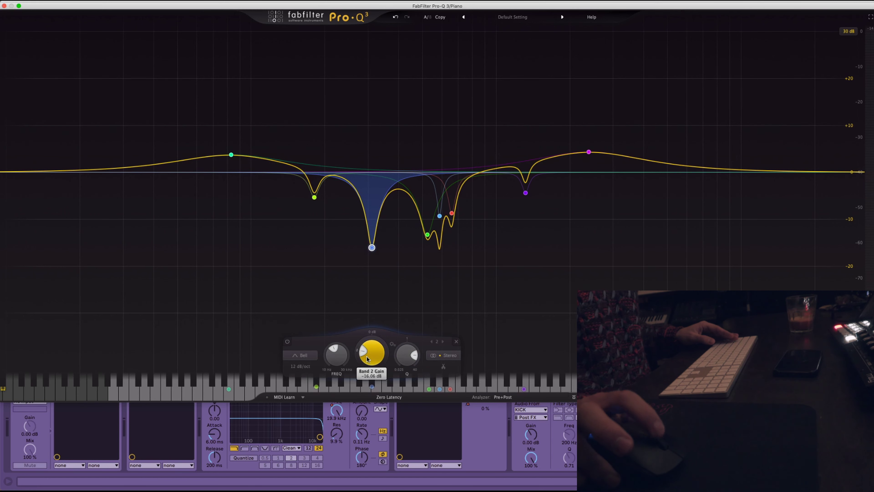
pyautogui.scroll(1, 368, 357)
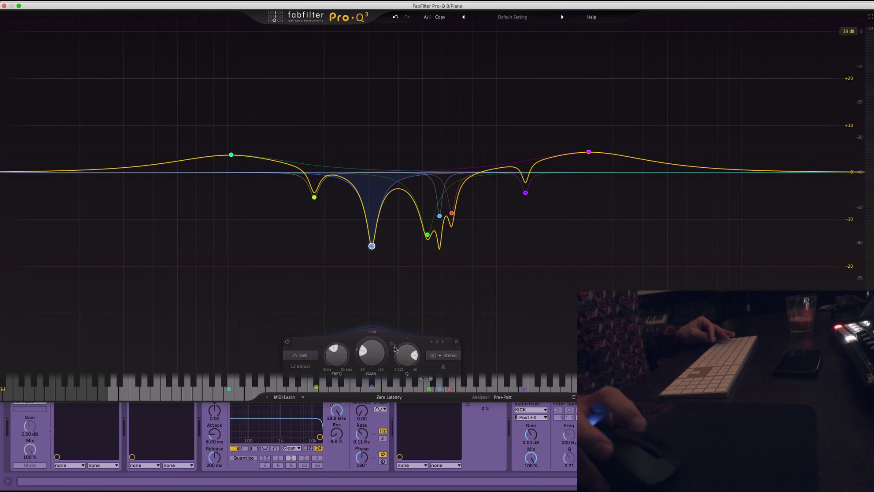
# Reselect band 2 and adjust its width, widening then narrowing it to Q 10.56.
pyautogui.moveTo(525, 308); pyautogui.dragTo(365, 206)
pyautogui.scroll(4, 425, 360)
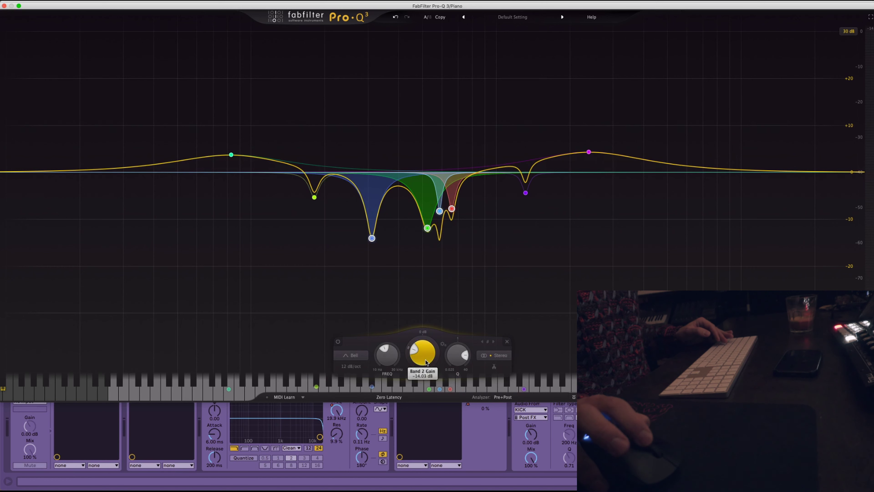
pyautogui.click(372, 238)
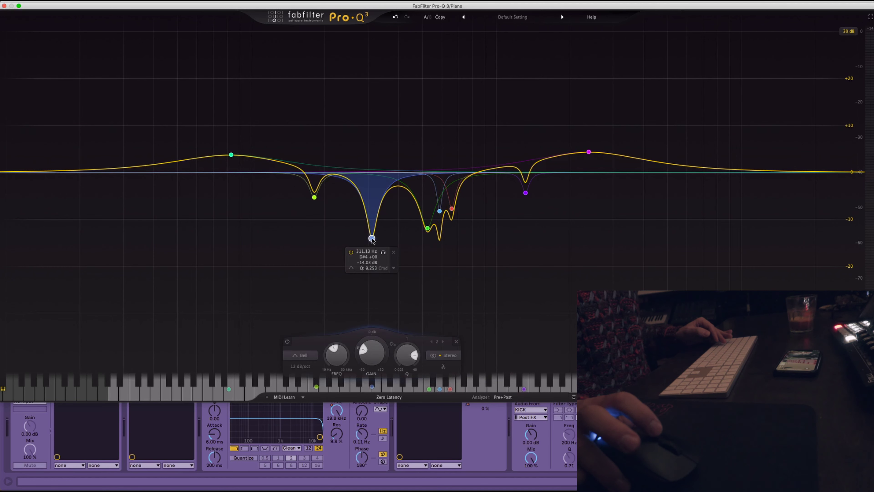
pyautogui.scroll(-5, 372, 238)
pyautogui.scroll(8, 372, 238)
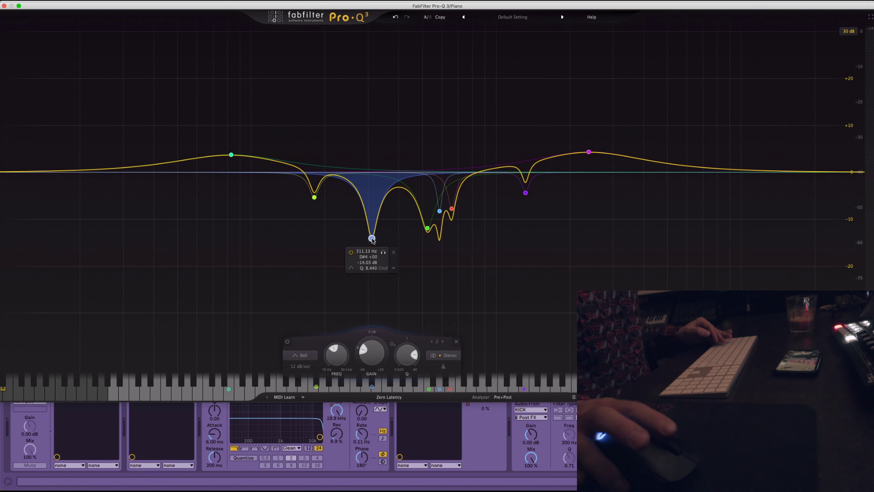
pyautogui.scroll(-8, 372, 239)
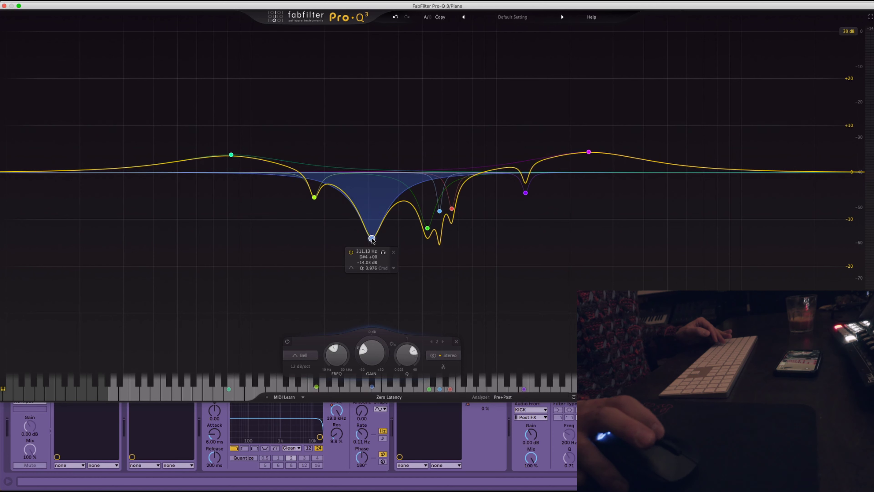
pyautogui.scroll(3, 372, 238)
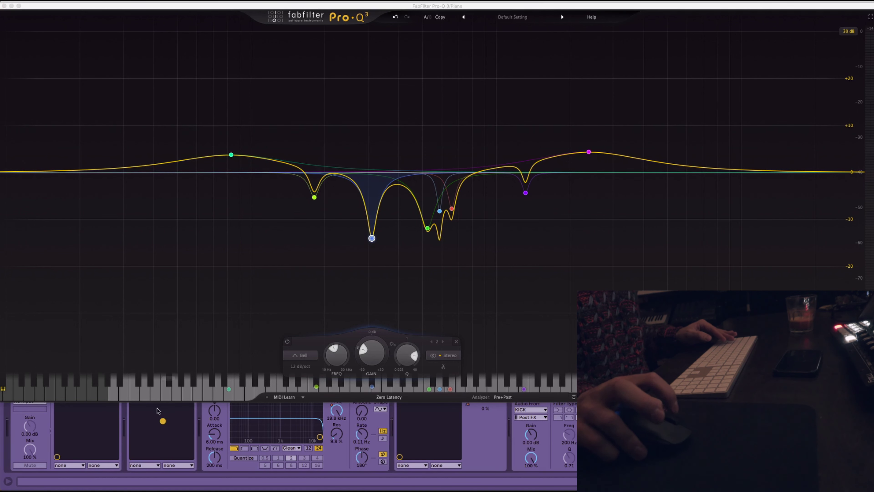
# Close Pro-Q 3 and turn down the linked threshold on the Piano's Fairchild 670.
pyautogui.click(4, 6)
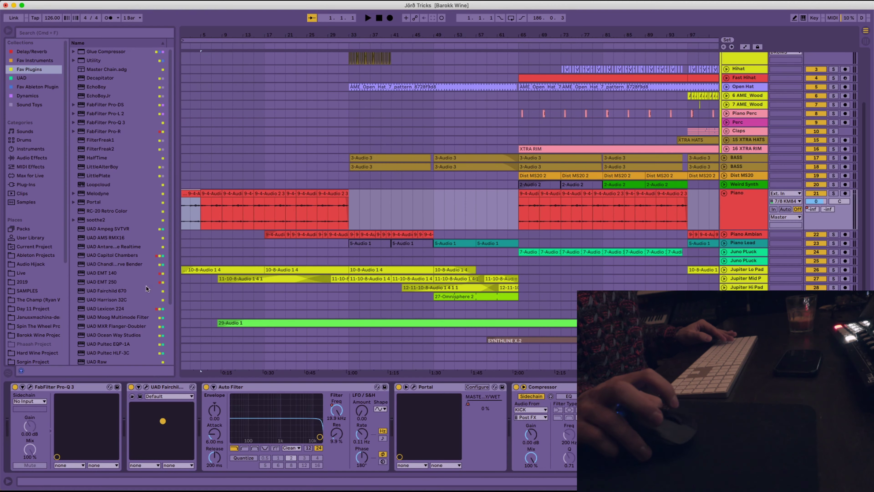
pyautogui.click(146, 386)
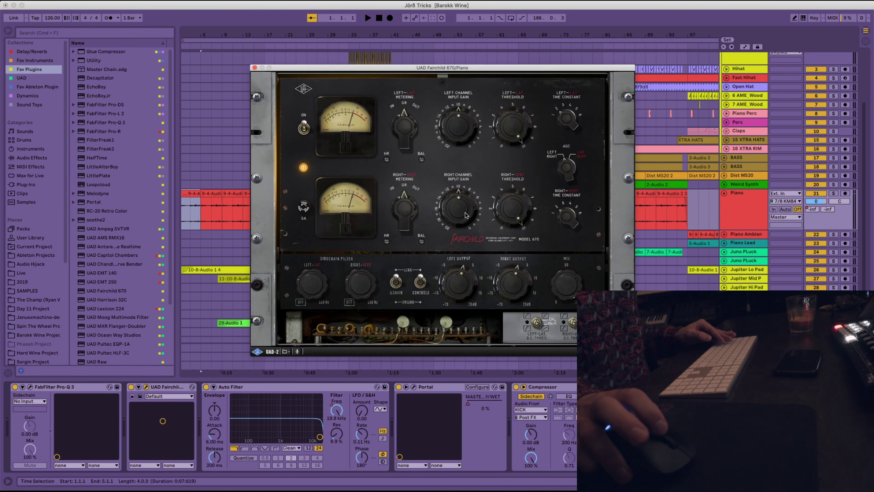
pyautogui.moveTo(520, 217); pyautogui.dragTo(520, 218)
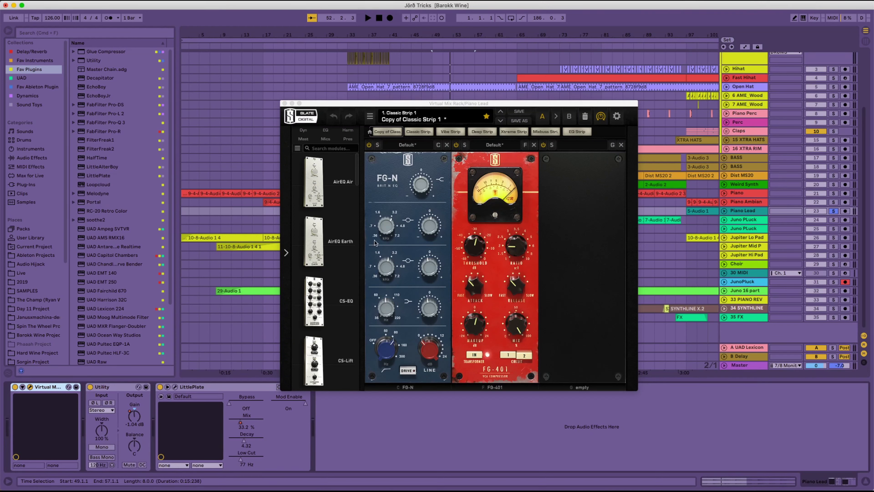
# Play the Piano Lead, bypass its FG-N EQ for comparison, then unsolo the track.
pyautogui.press('space')
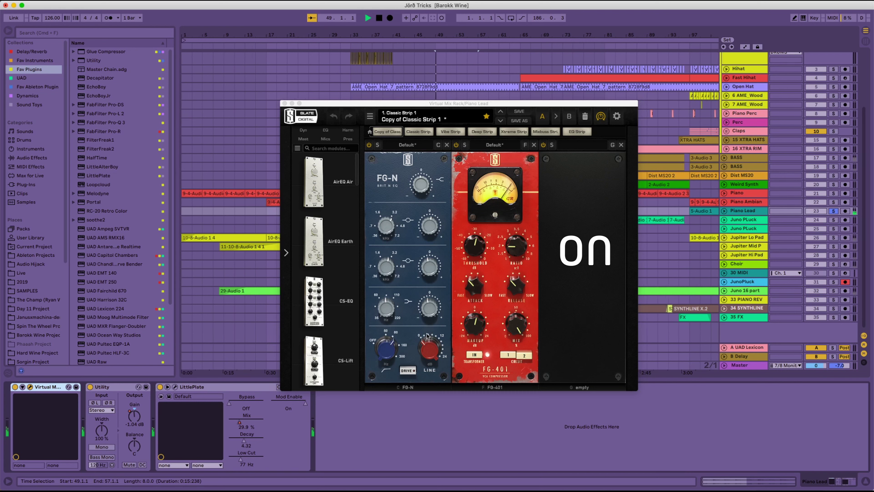
pyautogui.click(369, 144)
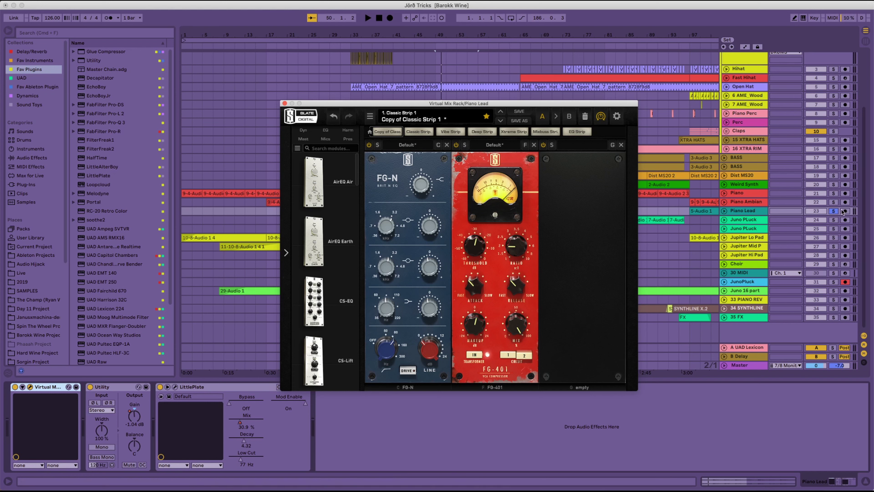
pyautogui.click(833, 212)
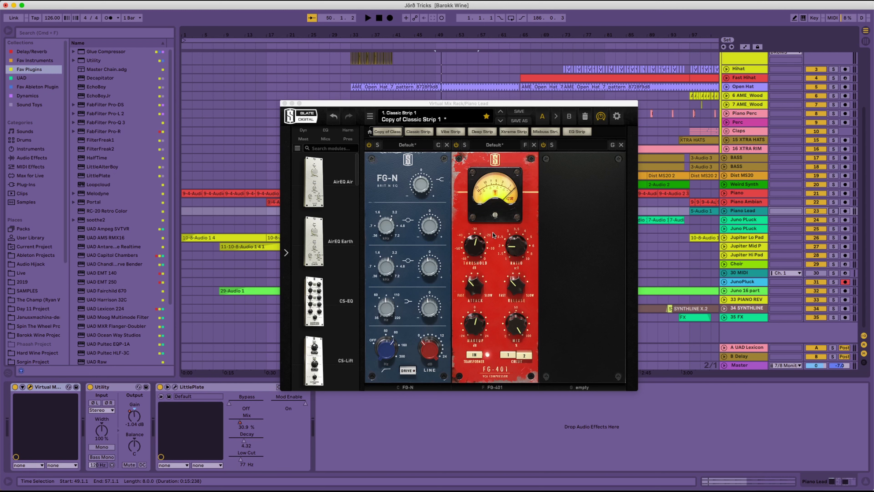
# Solo the Piano Lead and play the passage with the FG-401 compressor engaged.
pyautogui.press('space')
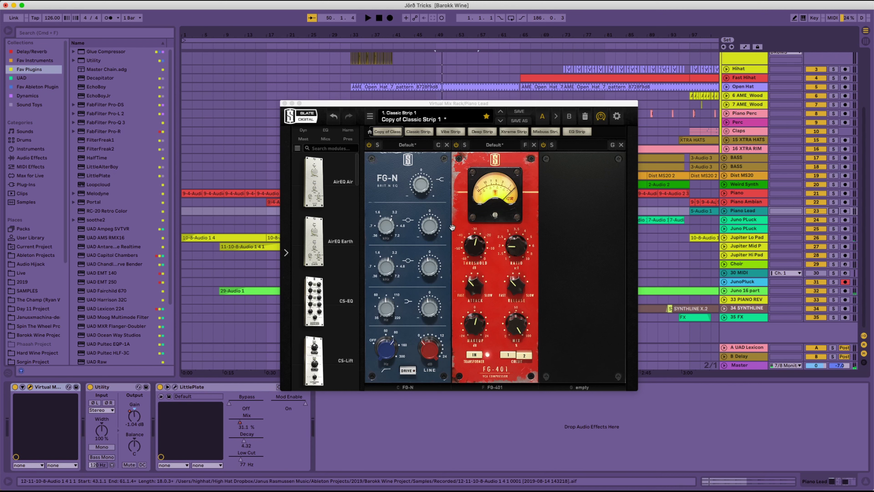
pyautogui.click(834, 211)
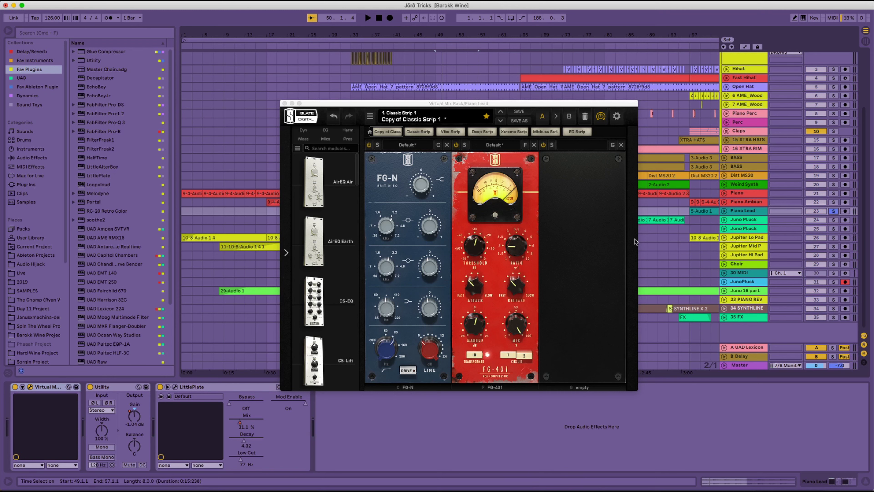
pyautogui.press('space')
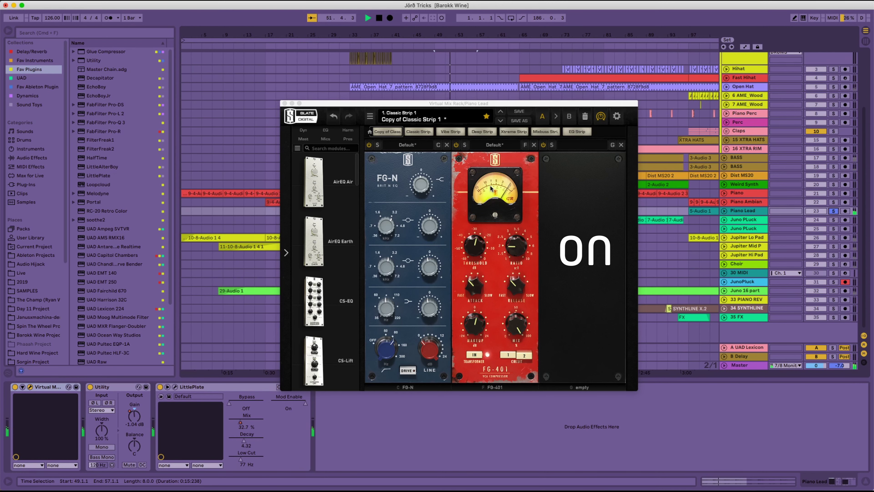
pyautogui.press('space')
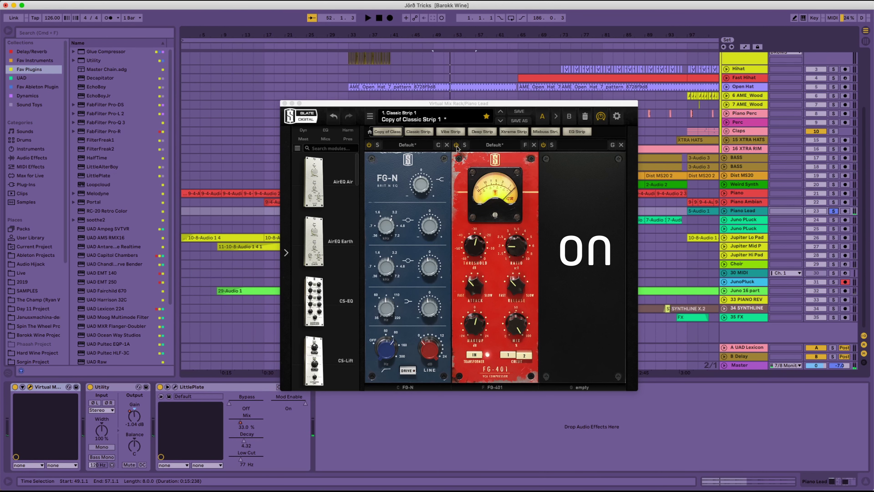
# Bypass the FG-401 compressor and replay the Piano Lead for comparison.
pyautogui.click(457, 145)
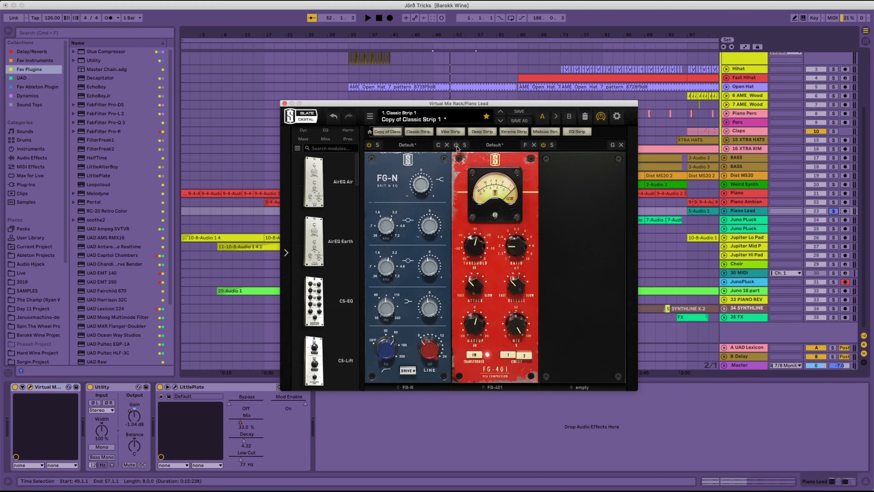
pyautogui.press('space')
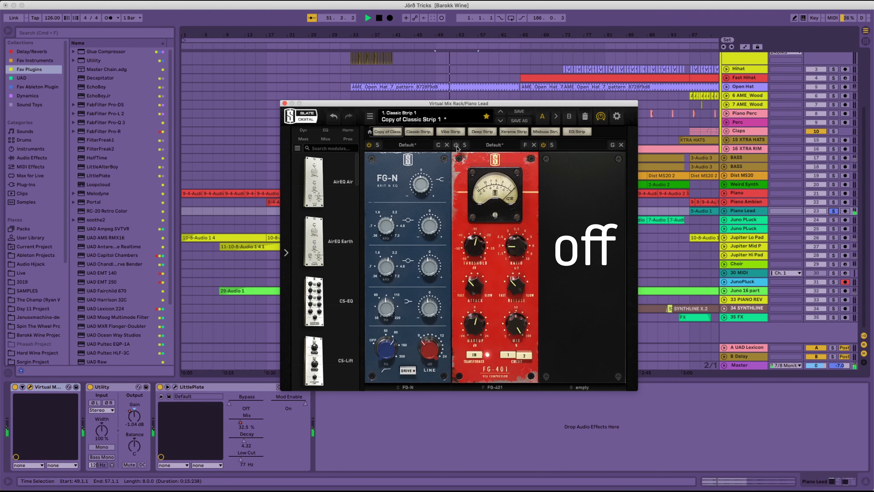
pyautogui.press('space')
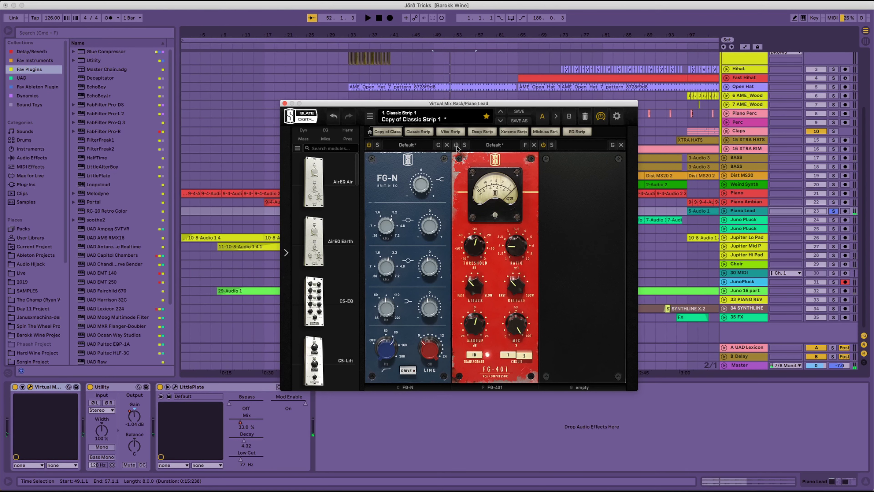
pyautogui.click(833, 213)
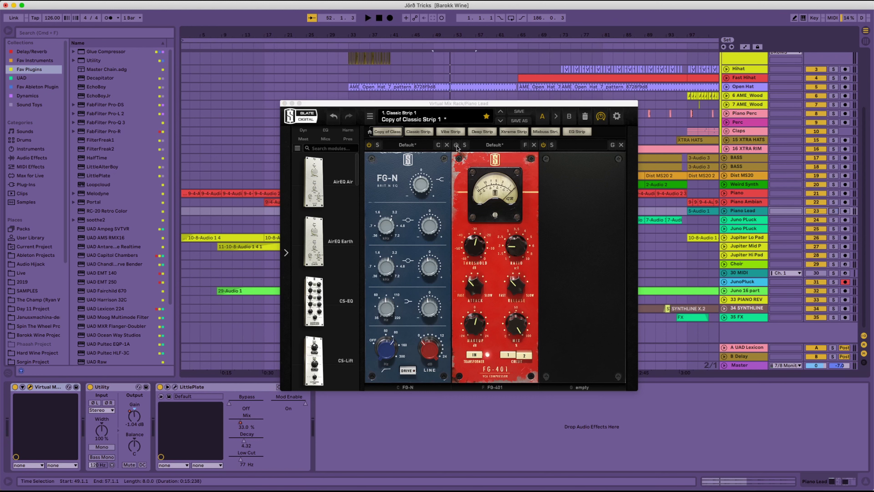
pyautogui.press('space')
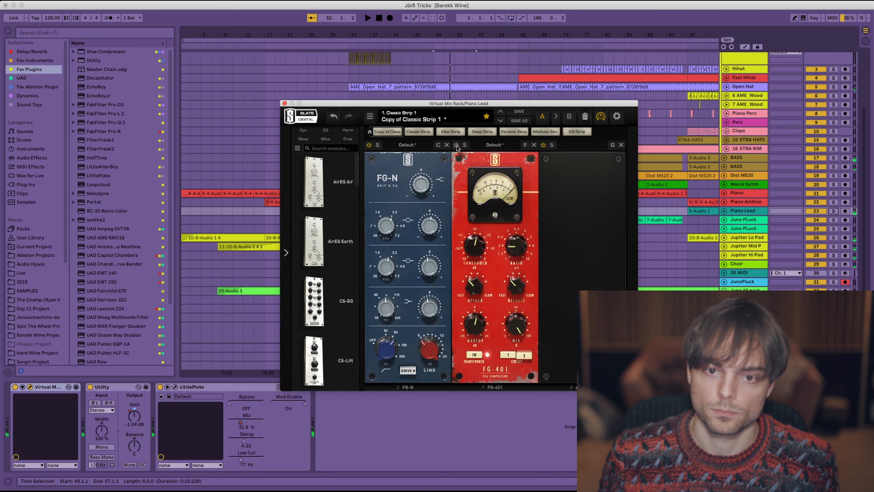
# Restart the soloed Piano Lead passage from bar 49 with the FG-401 compressor active.
pyautogui.press('space')
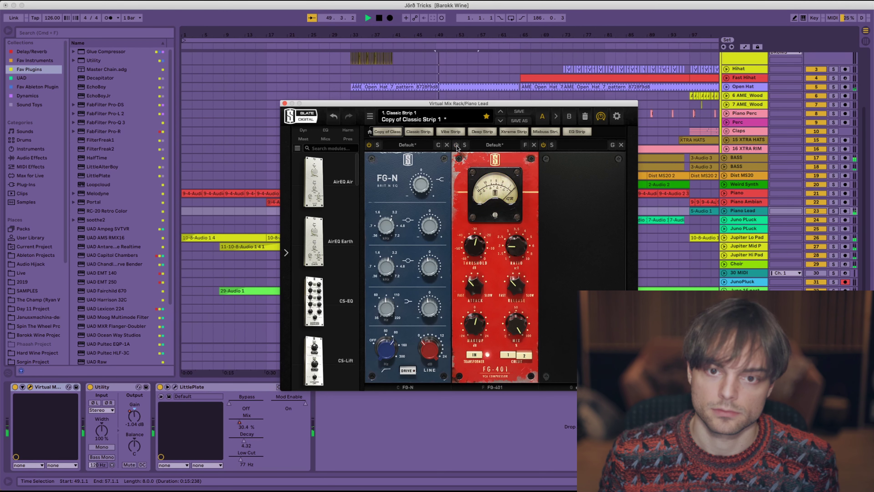